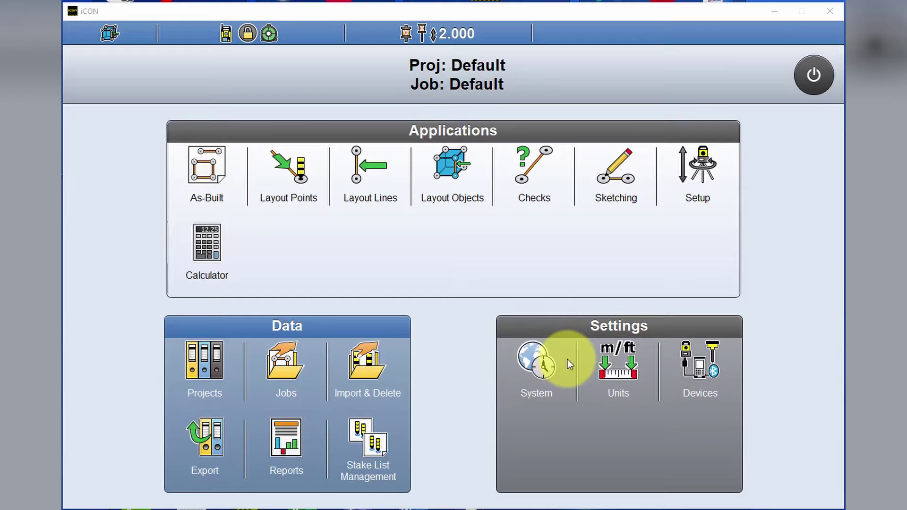
Step: In System settings, confirm Active Licences shows the Layout Objects licence as On
left_click(542, 363)
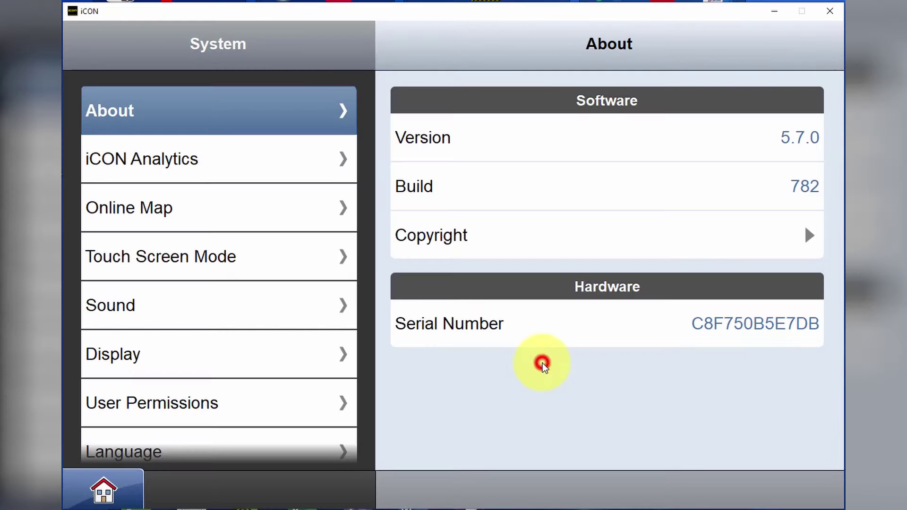
scroll(280, 273, "down", 2)
scroll(279, 273, "down", 1)
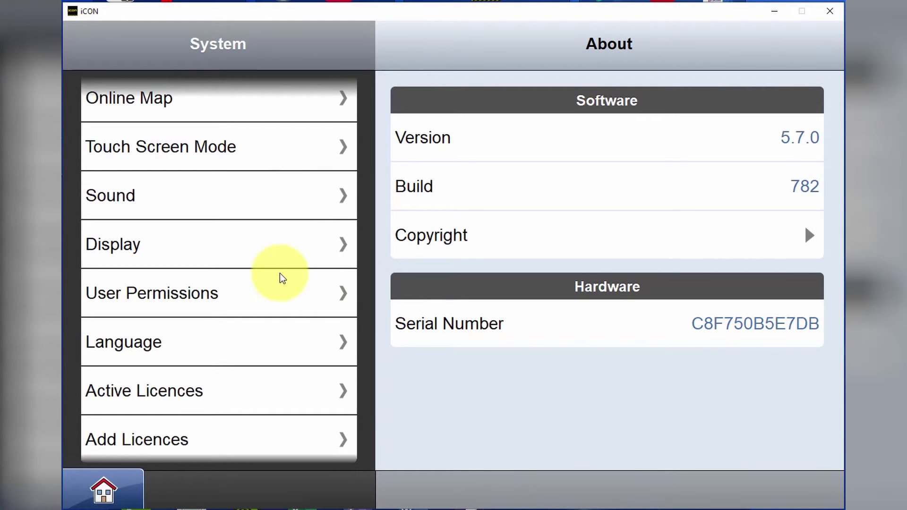
left_click(186, 391)
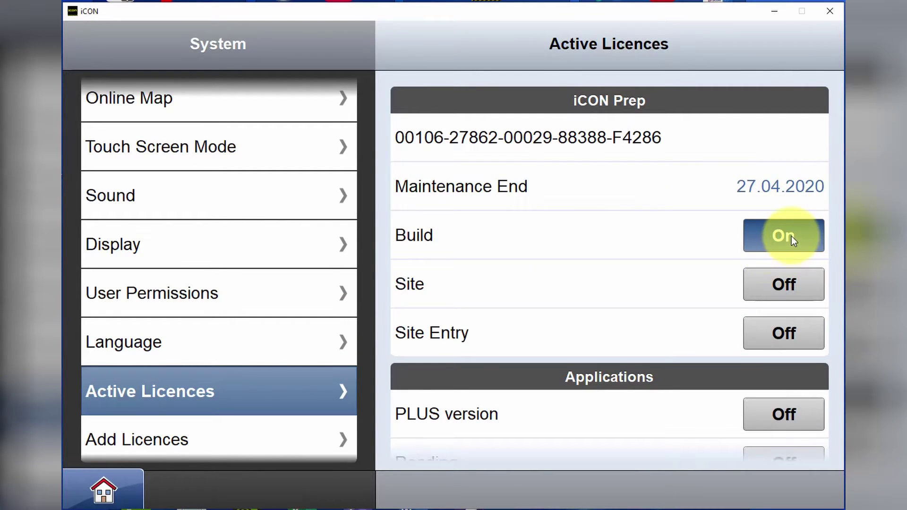
scroll(791, 236, "down", 4)
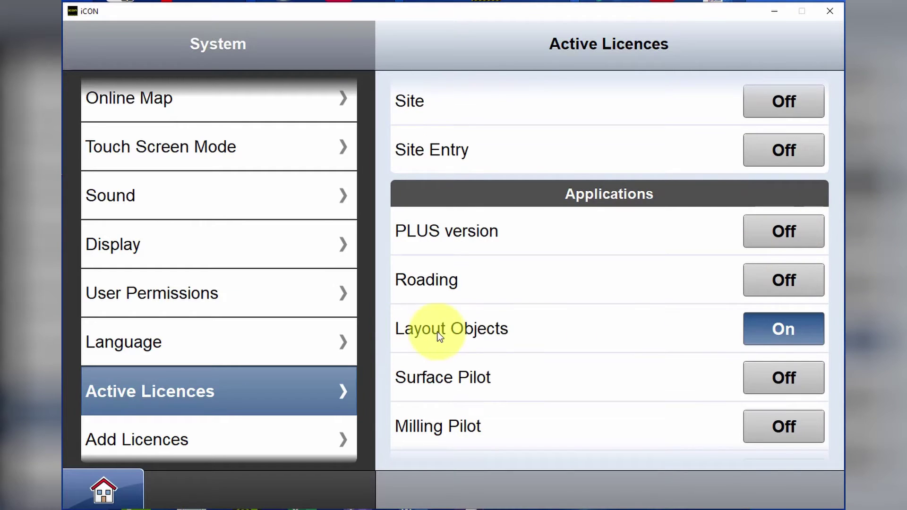
left_click(795, 334)
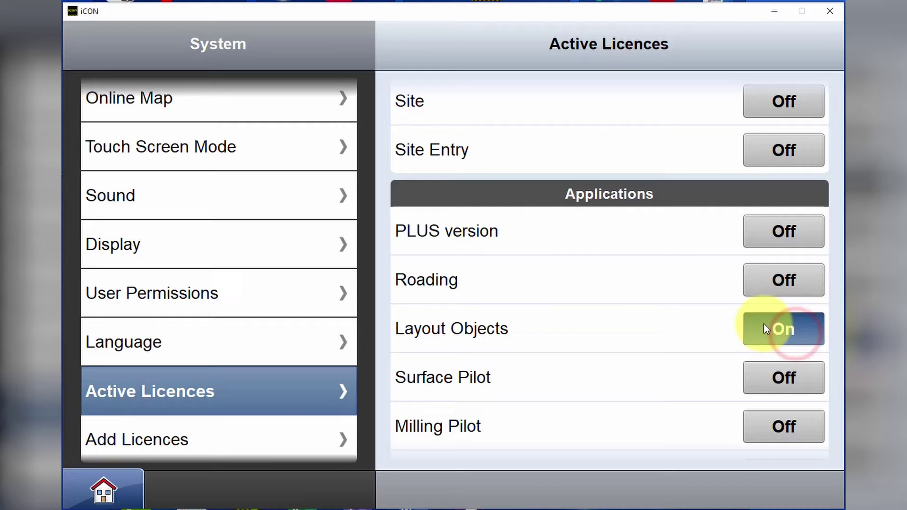
Step: Start a Reference Data import listing the two DXF files, and bring up File Explorer's jump list
left_click(106, 491)
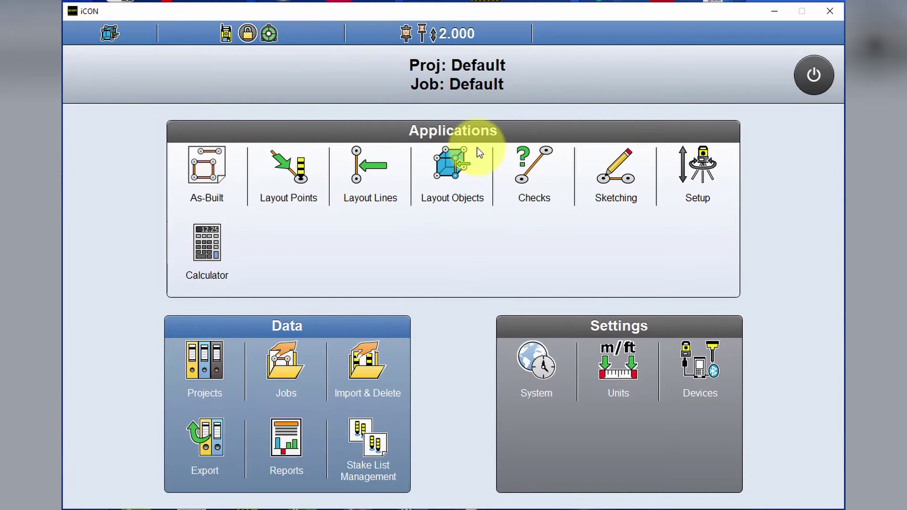
left_click(365, 370)
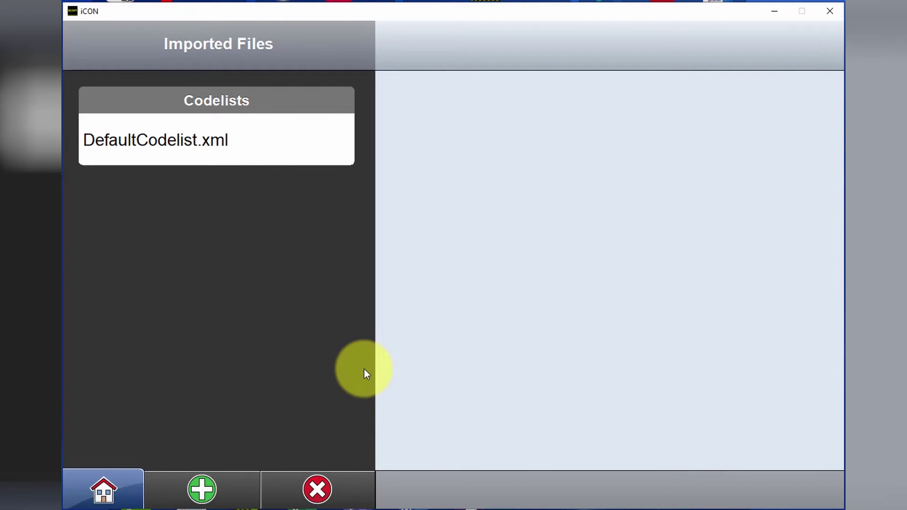
left_click(206, 484)
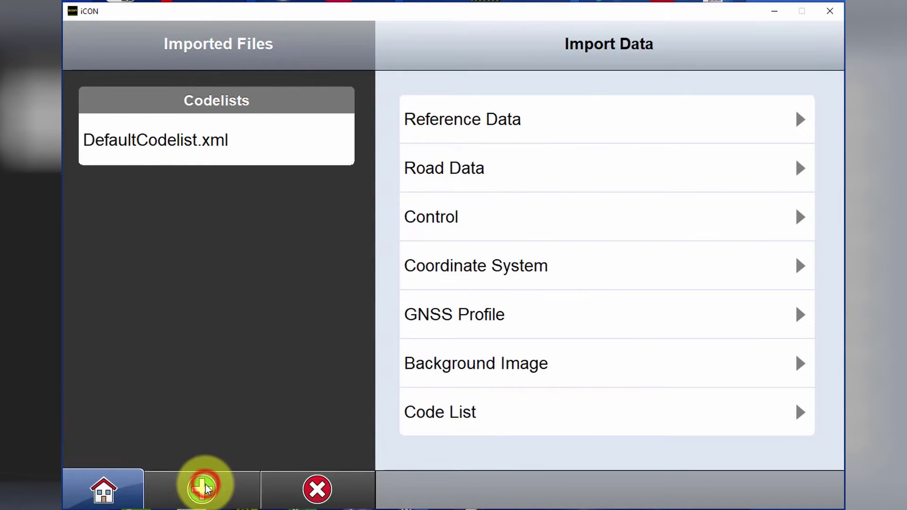
left_click(515, 133)
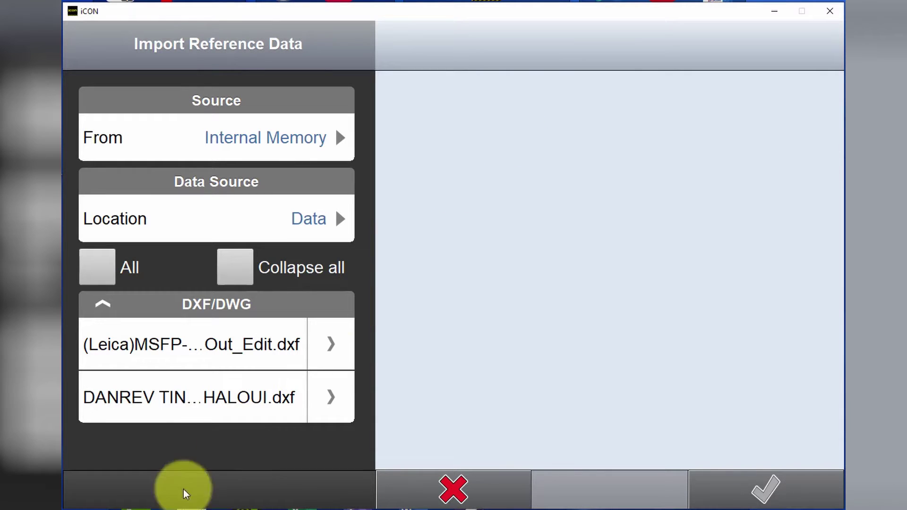
right_click(184, 509)
Step: Confirm Site 103908715_ADJCTX.ifc is in the USB drive's Data folder, then minimise Explorer
left_click(156, 496)
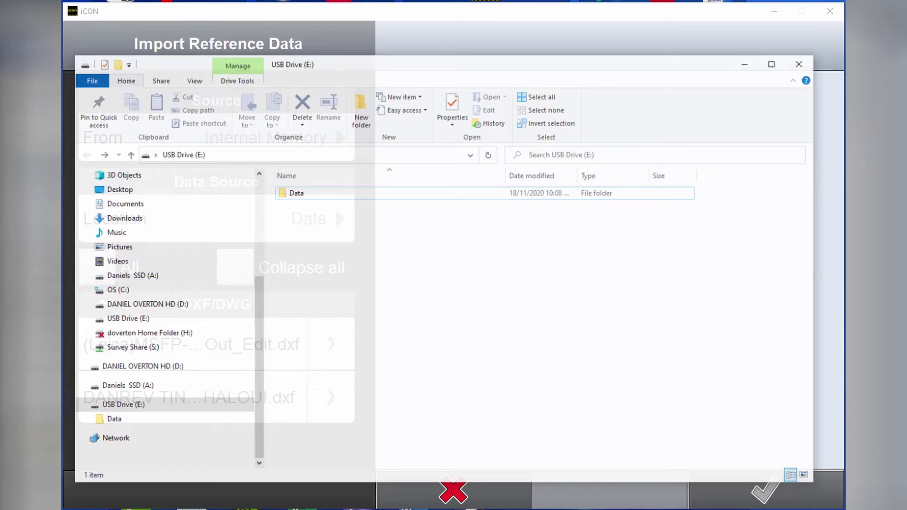
left_click(132, 398)
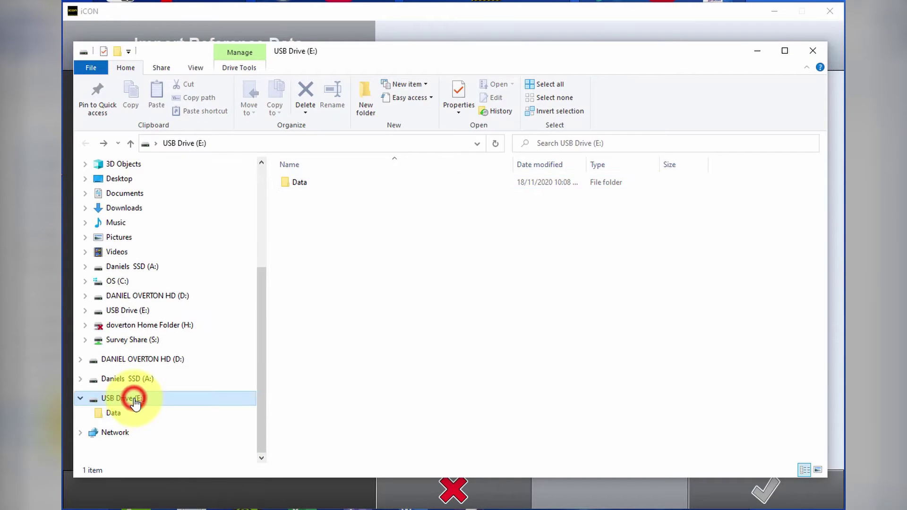
double_click(304, 184)
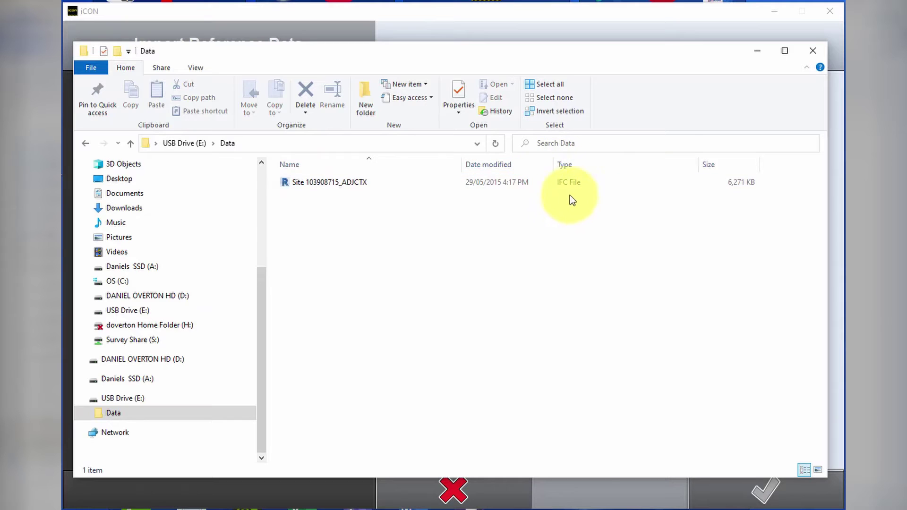
left_click(761, 51)
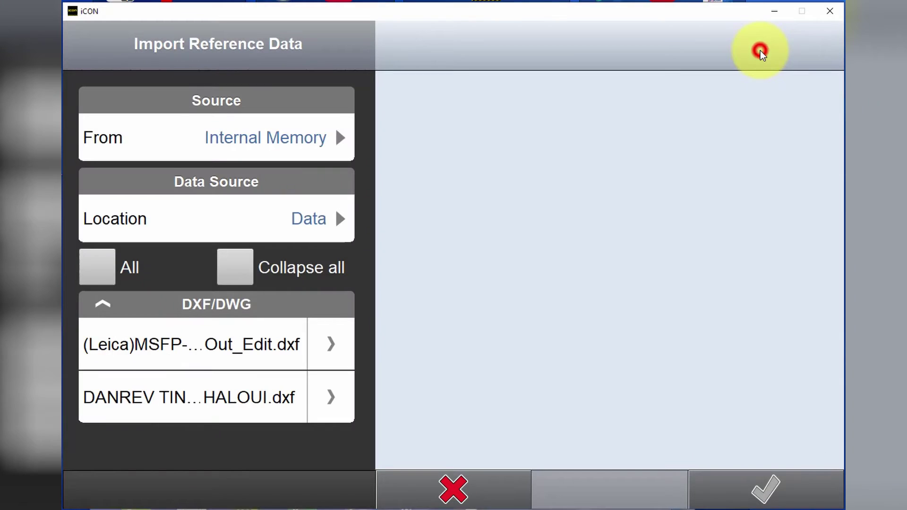
Step: Set the import source to Removable Disk (E:) and close the Data folder window
left_click(286, 140)
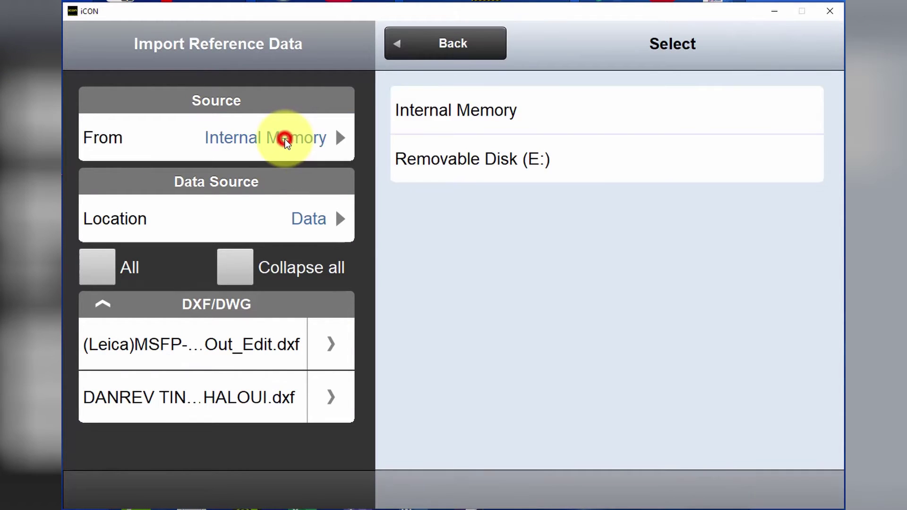
left_click(477, 169)
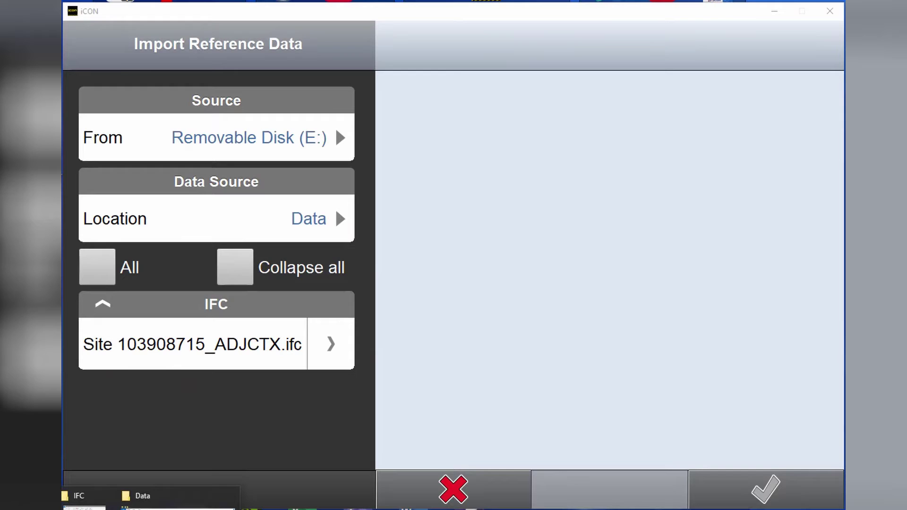
left_click(142, 495)
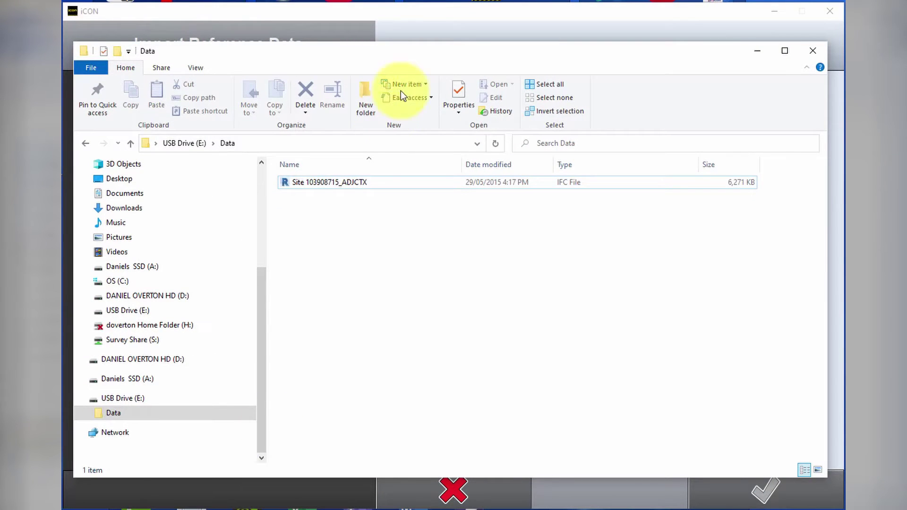
left_click(813, 50)
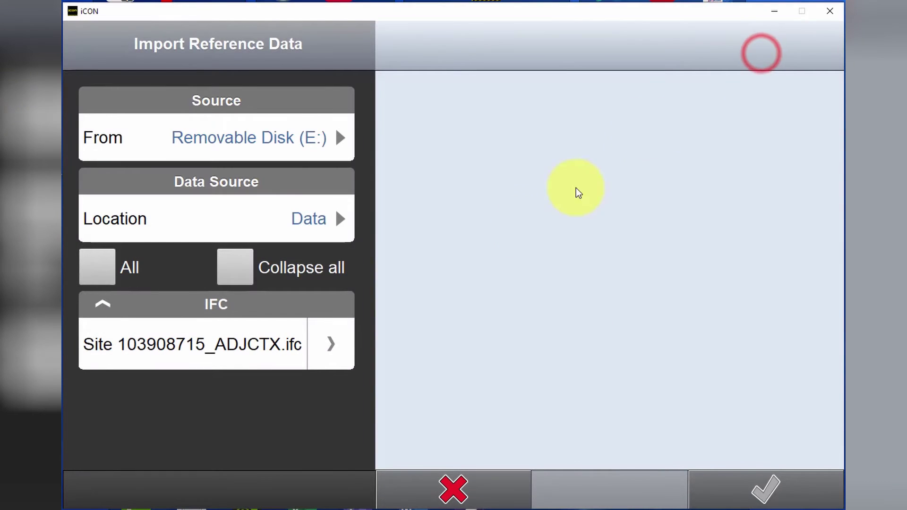
Step: Keep all IFC classes selected for Site 103908715_ADJCTX.ifc and confirm the selection
left_click(329, 347)
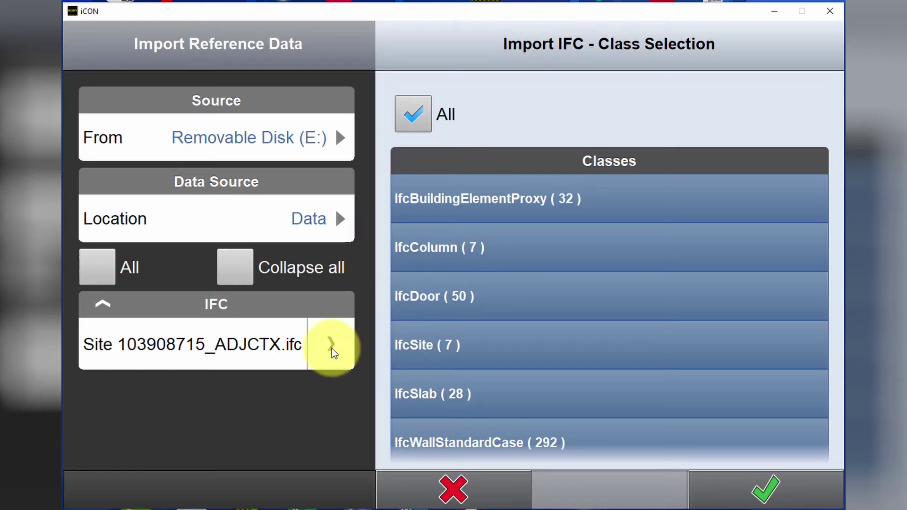
scroll(588, 296, "down", 1)
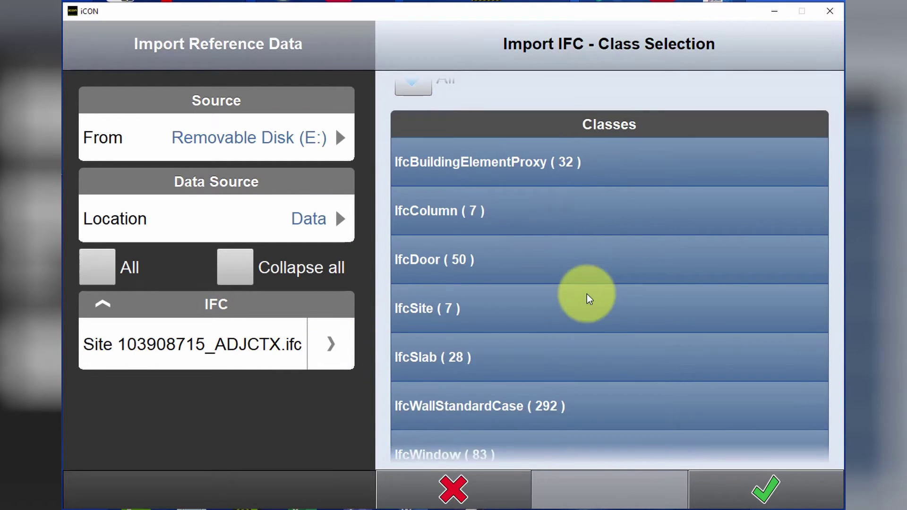
scroll(587, 298, "up", 1)
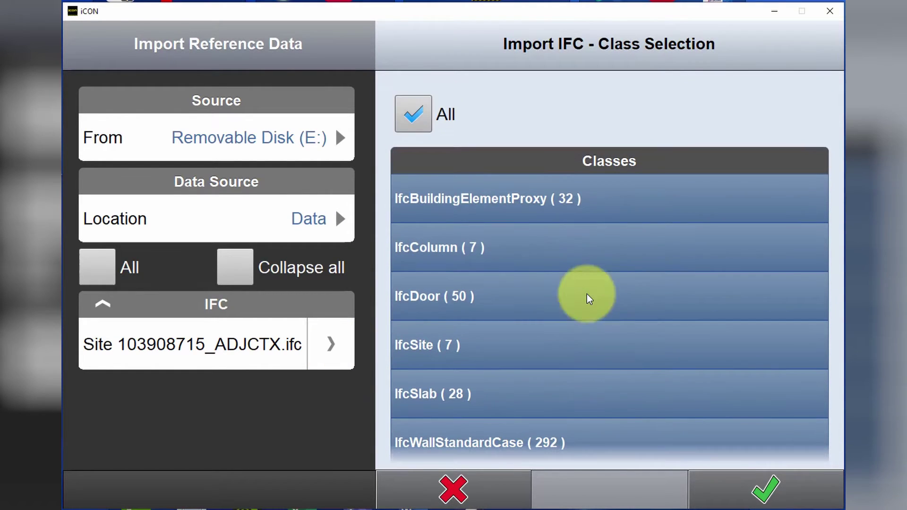
left_click(607, 199)
left_click(606, 246)
left_click(598, 287)
left_click(597, 286)
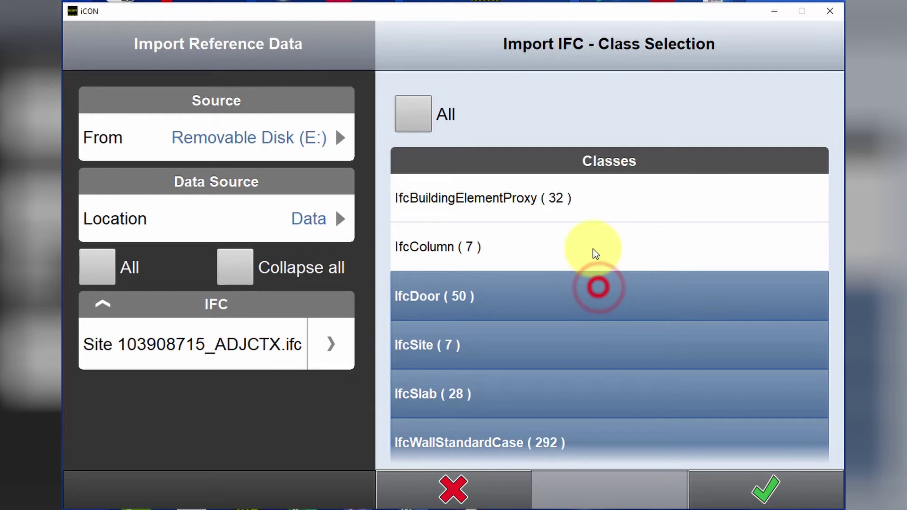
left_click(593, 248)
left_click(594, 203)
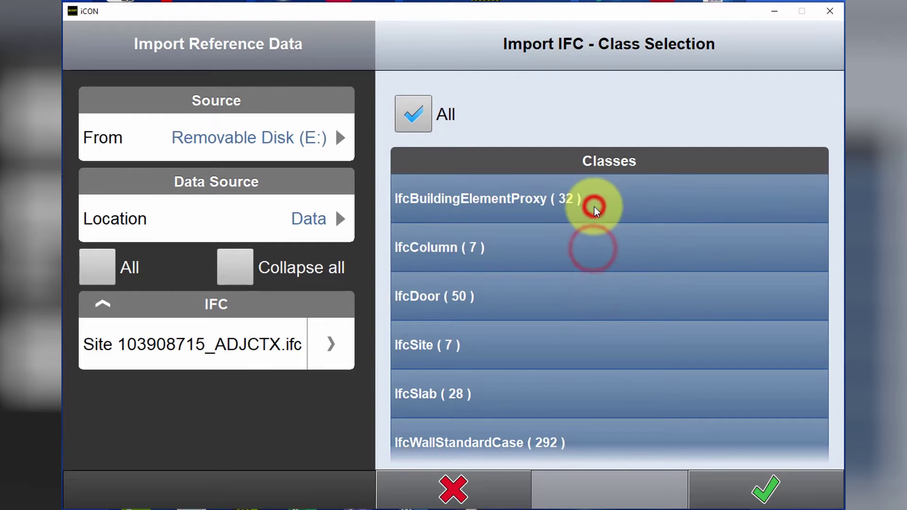
left_click(729, 492)
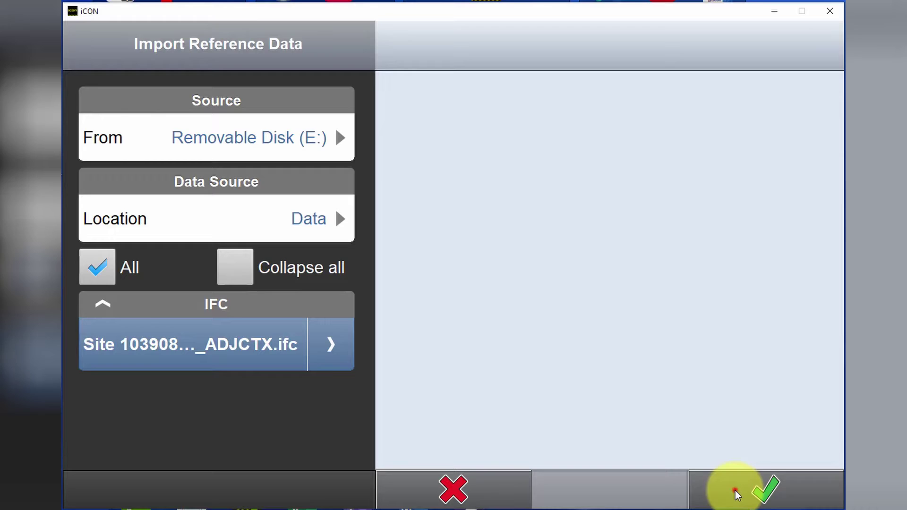
Step: Import the IFC file, dismiss the success message, and open it in Layout Objects
left_click(734, 491)
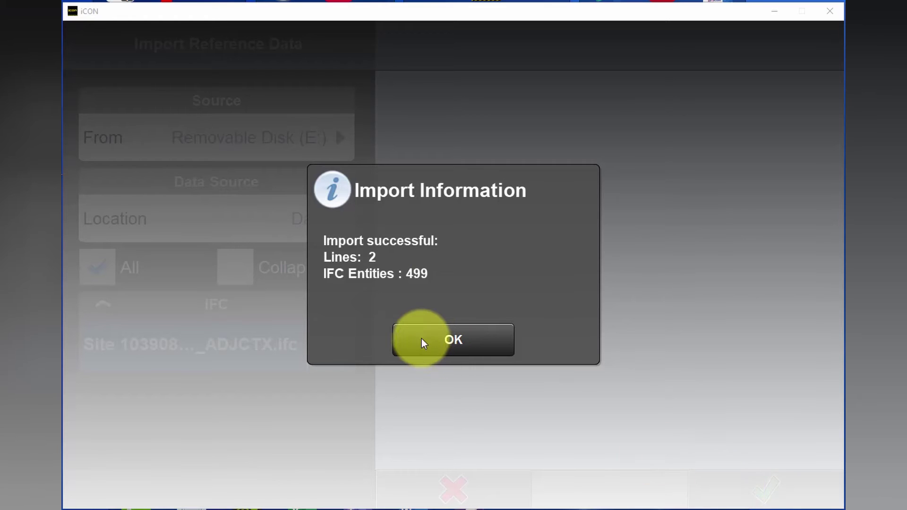
left_click(419, 338)
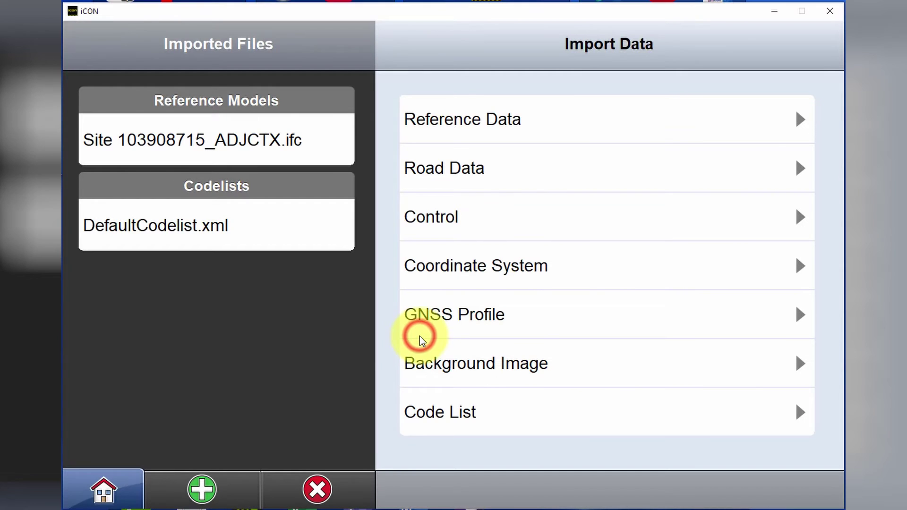
left_click(122, 477)
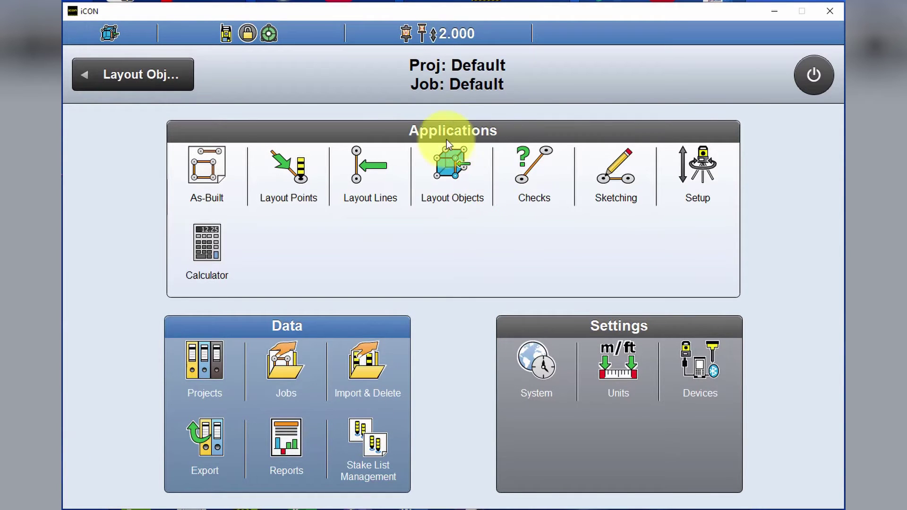
left_click(445, 167)
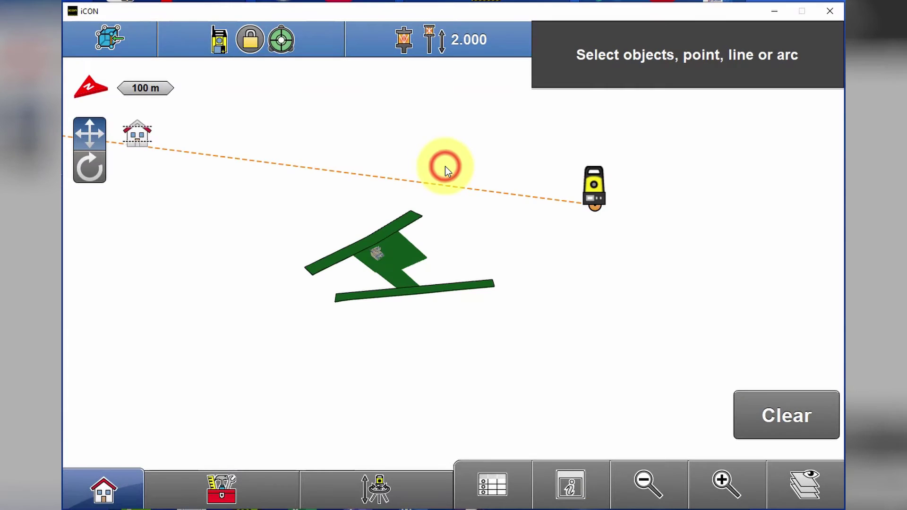
Step: Rotate, zoom and pan the map to bring the building model close
left_click(90, 167)
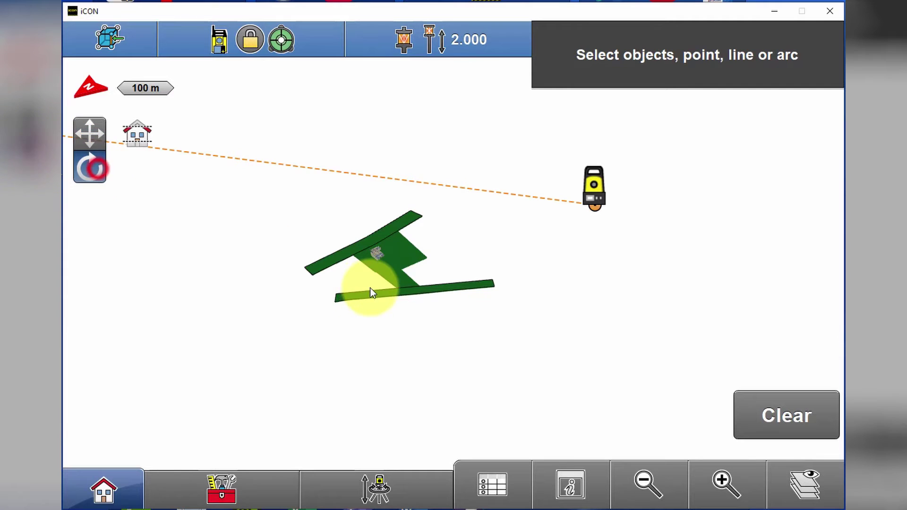
left_click_drag(370, 287, 444, 261)
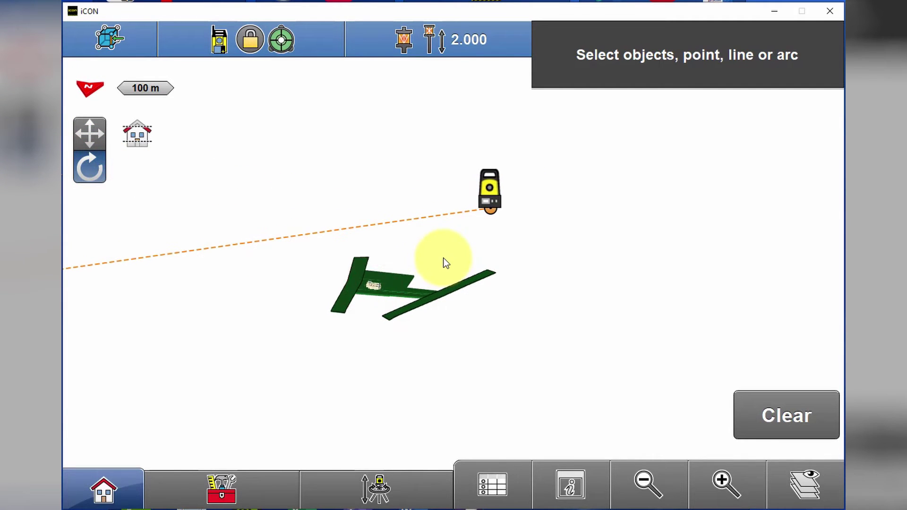
left_click(735, 486)
left_click(735, 486)
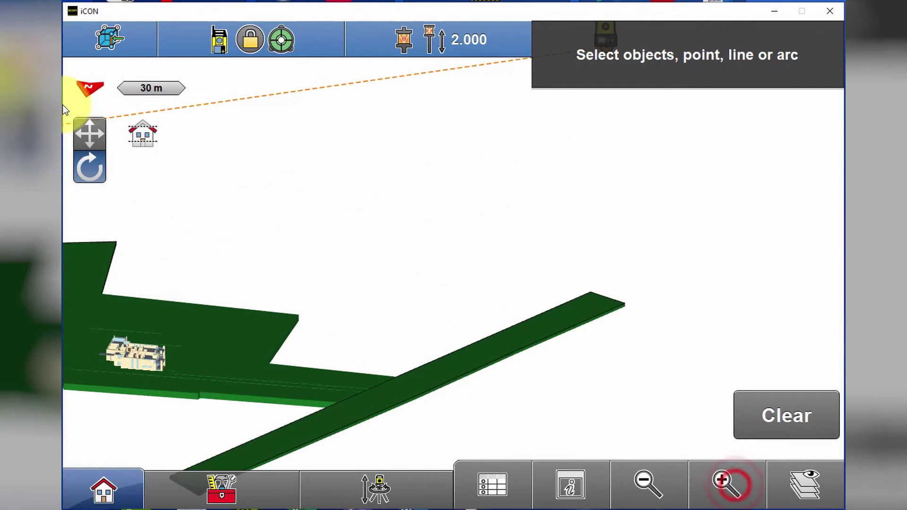
left_click(90, 134)
left_click_drag(151, 301, 395, 246)
left_click(712, 479)
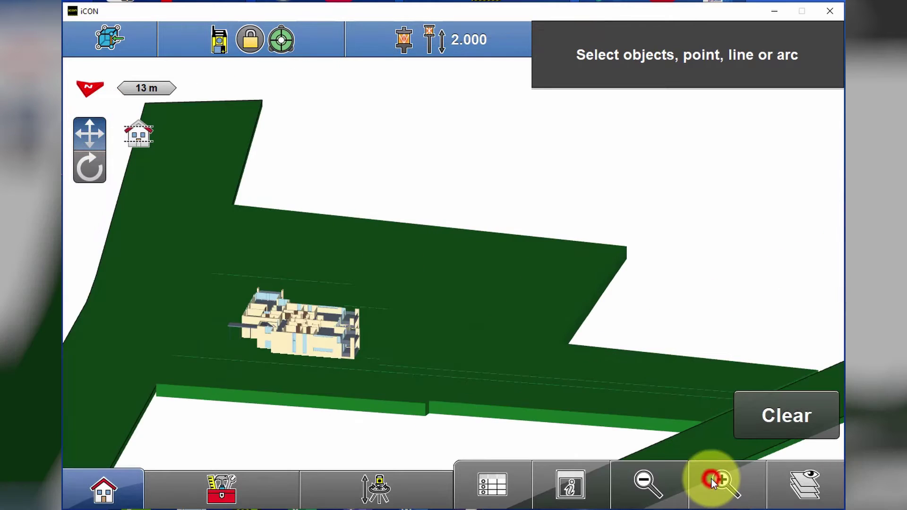
left_click(712, 479)
left_click_drag(281, 377, 532, 318)
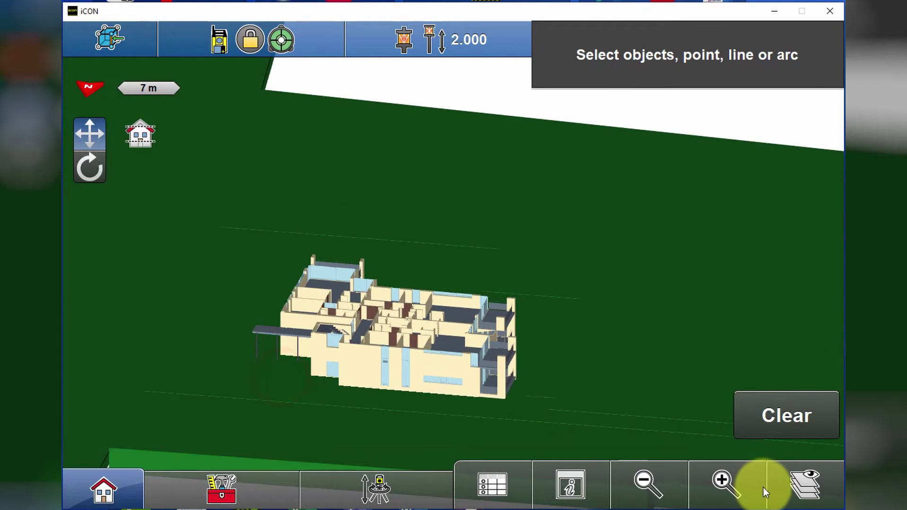
left_click(727, 485)
Step: Rotate the 3-D view to face the building front and pan it into view
left_click(89, 166)
left_click_drag(263, 361, 576, 278)
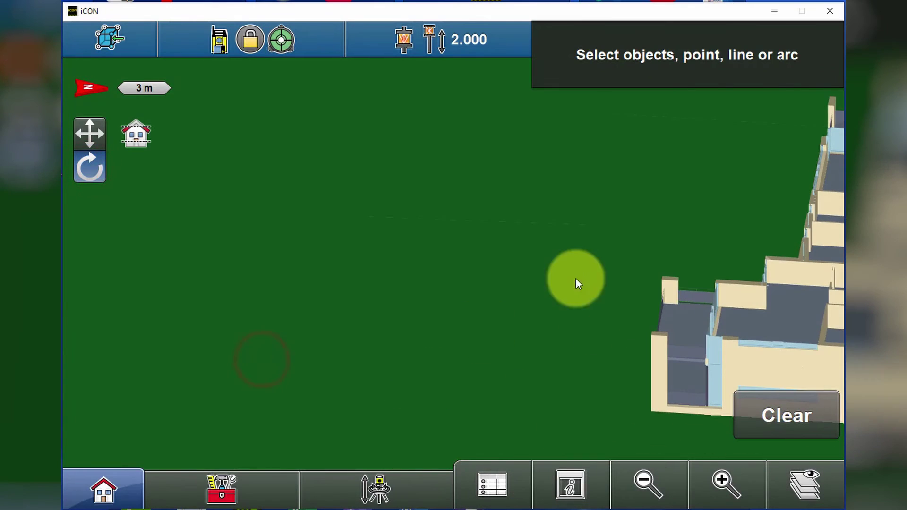
left_click_drag(642, 266, 196, 227)
left_click(82, 133)
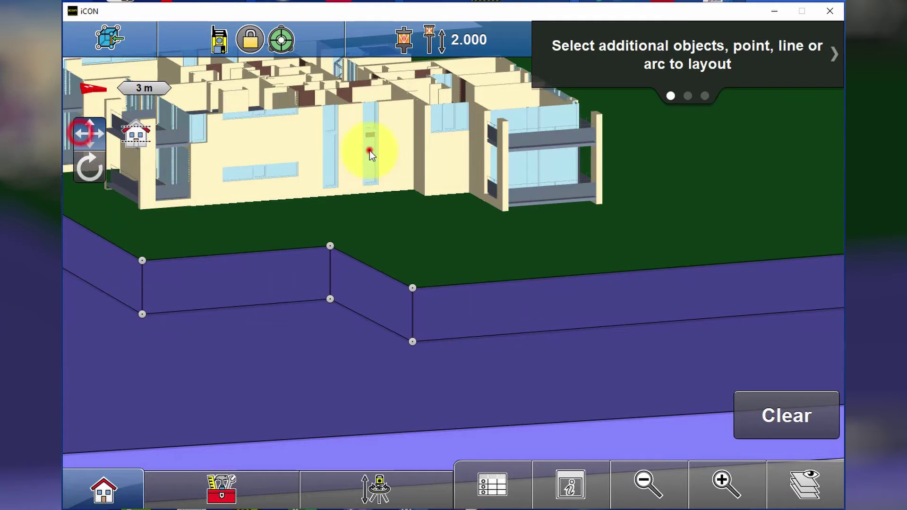
left_click_drag(370, 150, 490, 349)
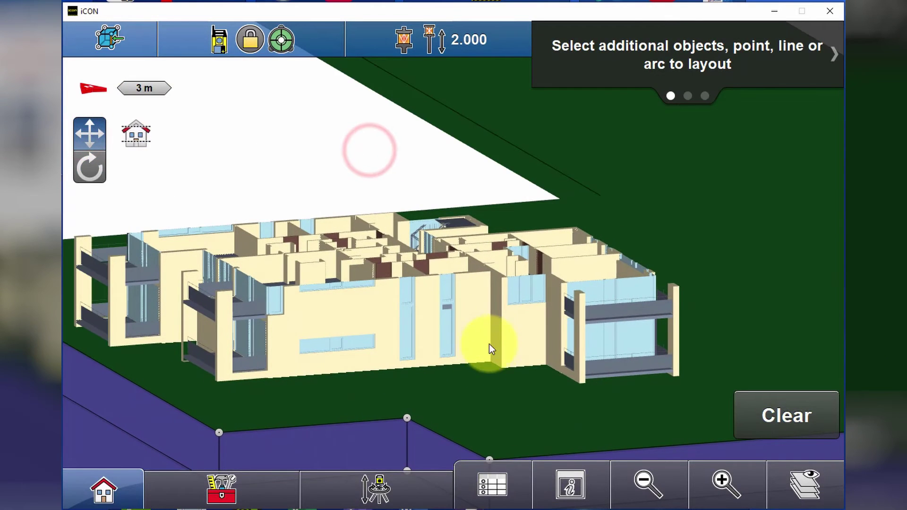
Step: Enable the elevation filter, raise its upper limit to 7.892, and apply it
left_click(569, 486)
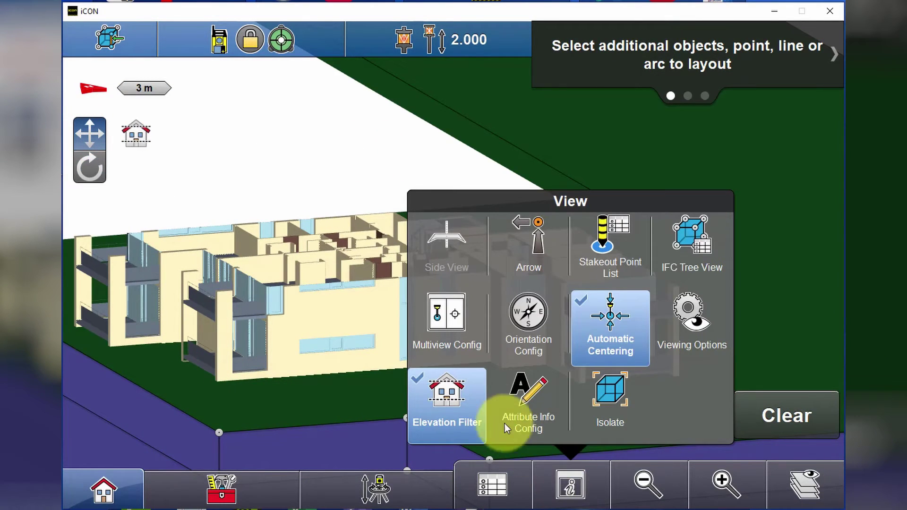
left_click(467, 401)
mouse_move(821, 270)
left_mouse_down()
mouse_move(821, 191)
mouse_move(825, 299)
mouse_move(825, 277)
left_mouse_up()
left_click(772, 428)
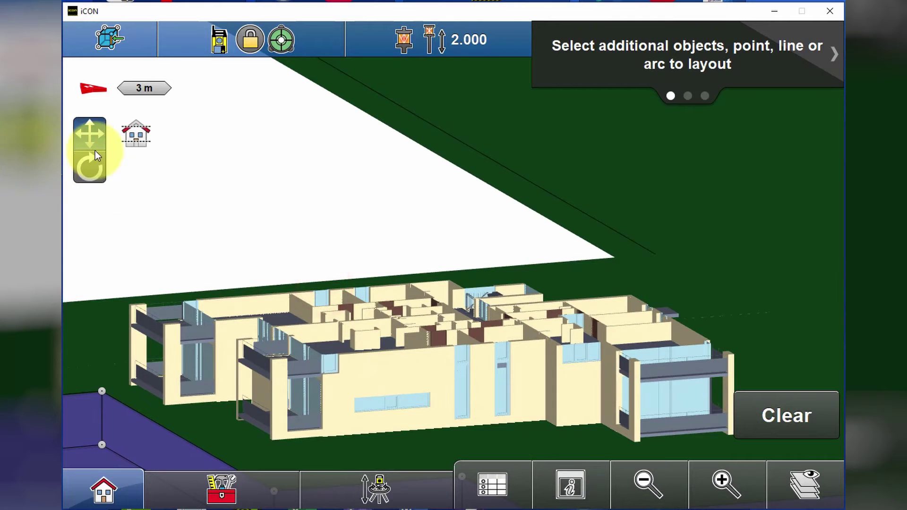
Step: Zoom, rotate and pan the view into the building's interior rooms
left_click(714, 482)
left_click(713, 482)
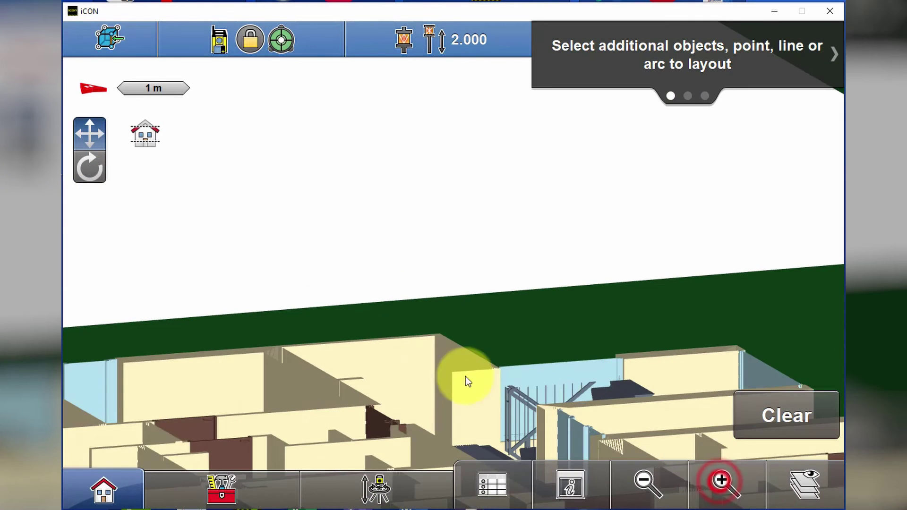
left_click_drag(472, 391, 418, 187)
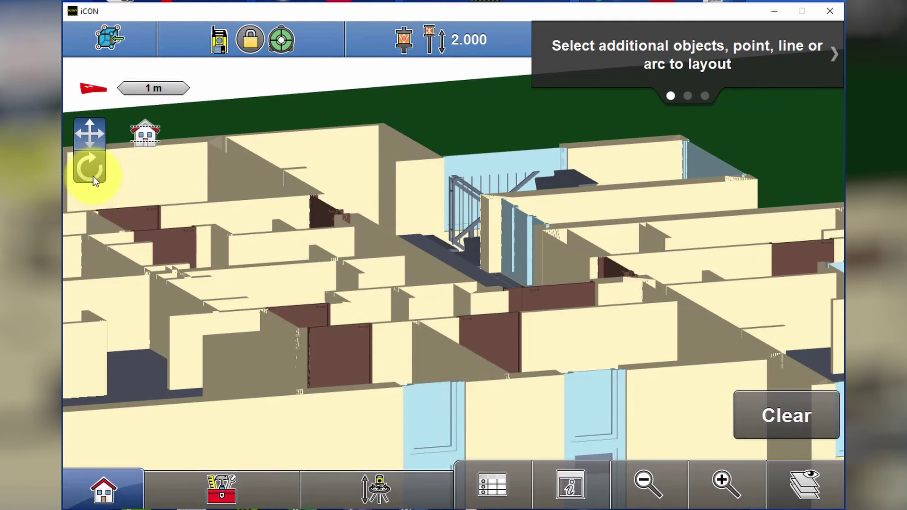
left_click(89, 168)
left_click_drag(339, 356, 401, 389)
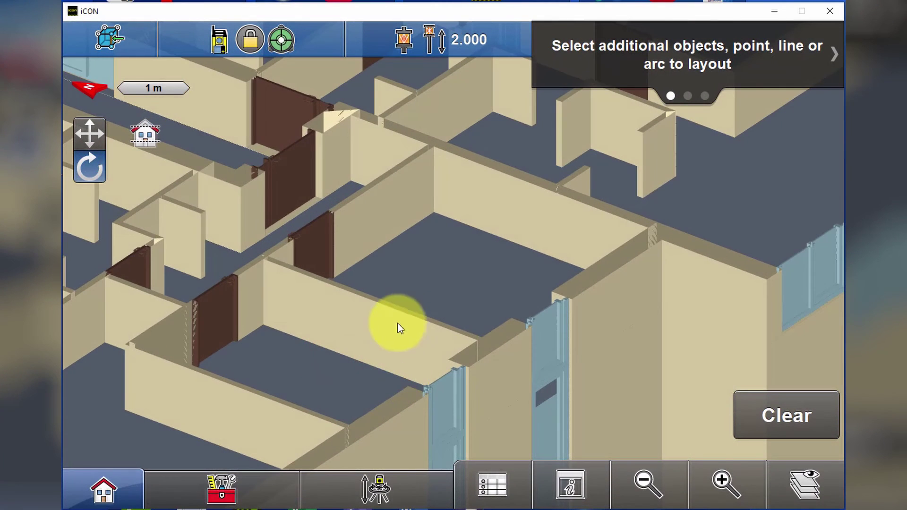
left_click(94, 142)
left_click_drag(403, 287, 515, 367)
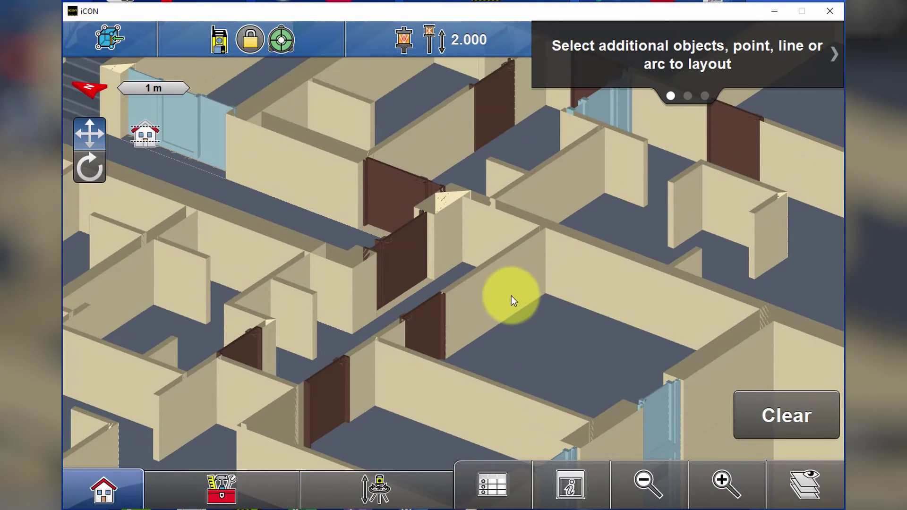
Step: Zoom onto an interior wall and select Wall-1081 from the element list
double_click(511, 295)
double_click(508, 298)
left_click(508, 298)
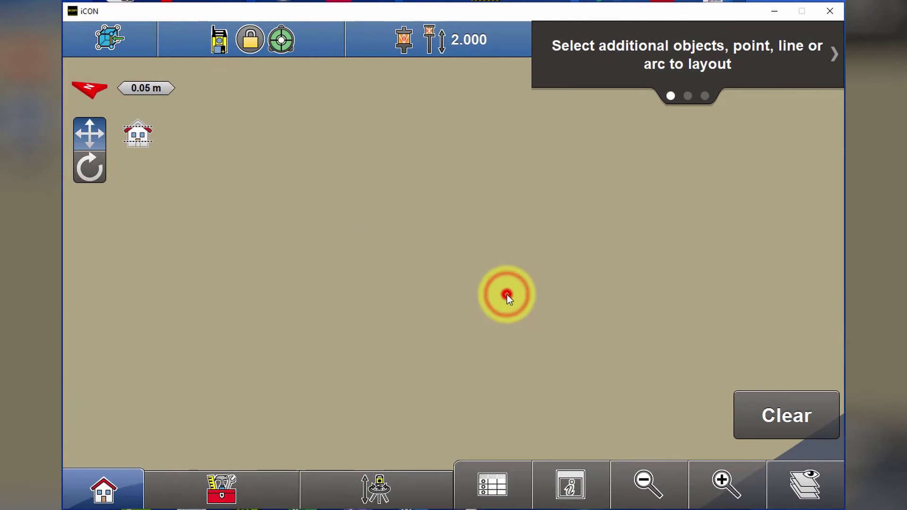
left_click(283, 167)
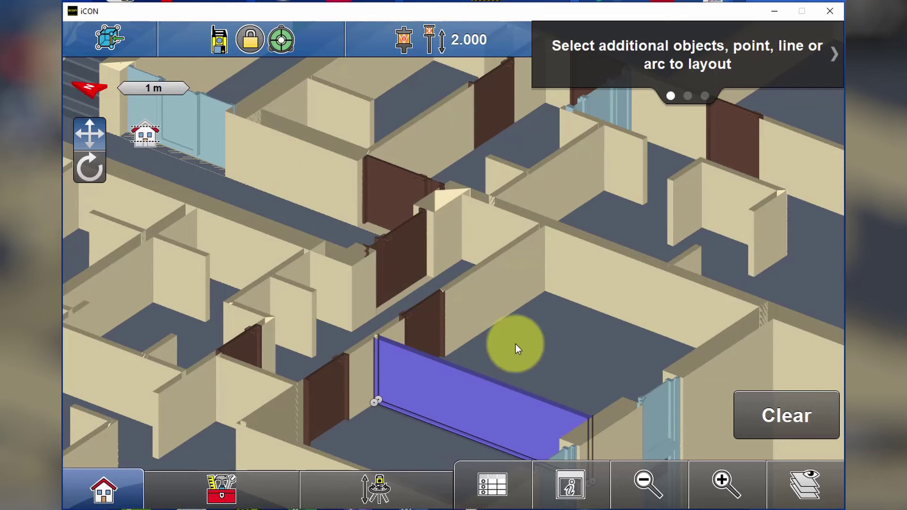
Step: Clear the wall, select Door-013 from the element list, then clear it too
left_click(798, 419)
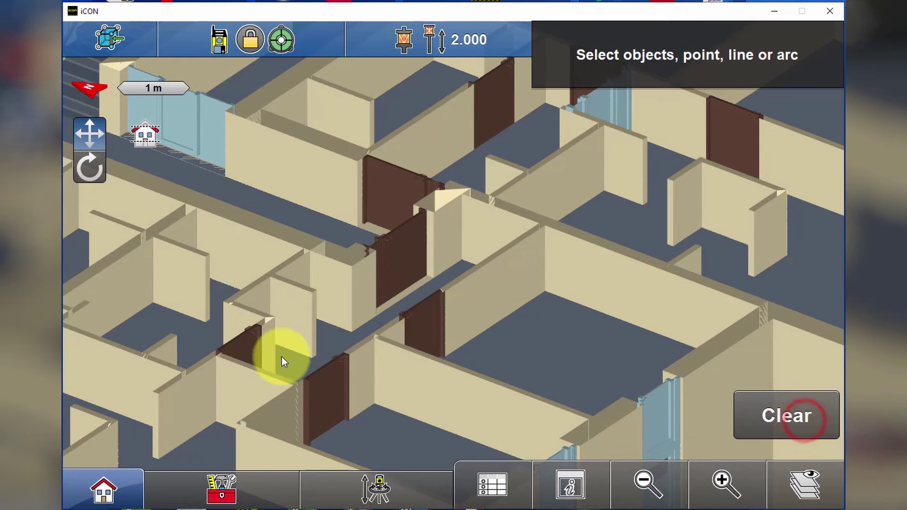
double_click(336, 413)
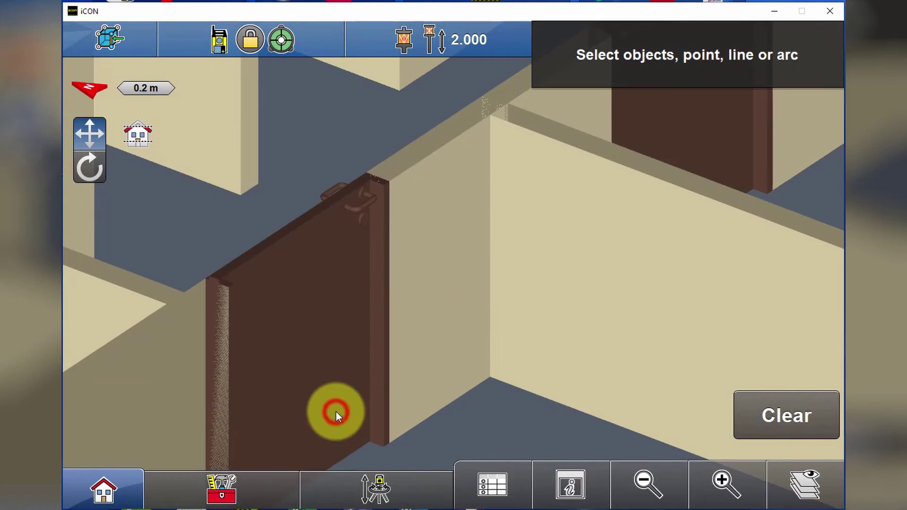
double_click(312, 381)
left_click(321, 356)
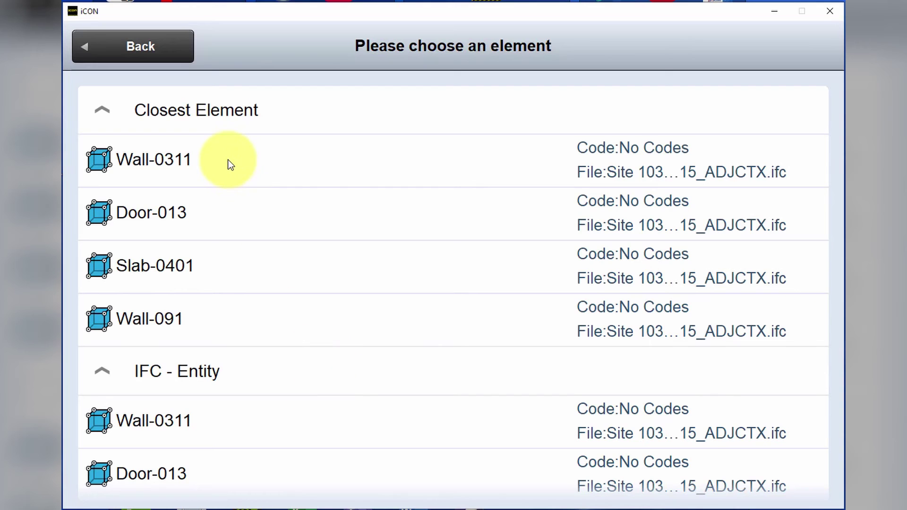
left_click(240, 220)
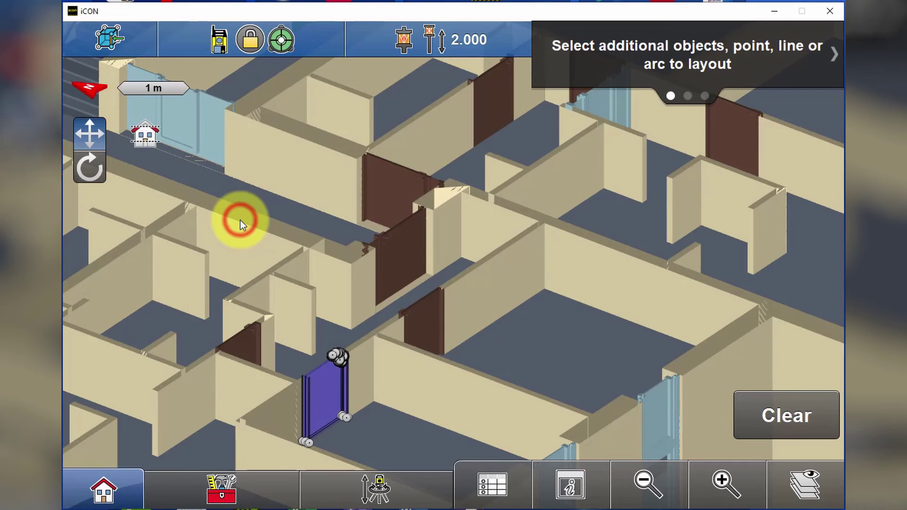
left_click(779, 411)
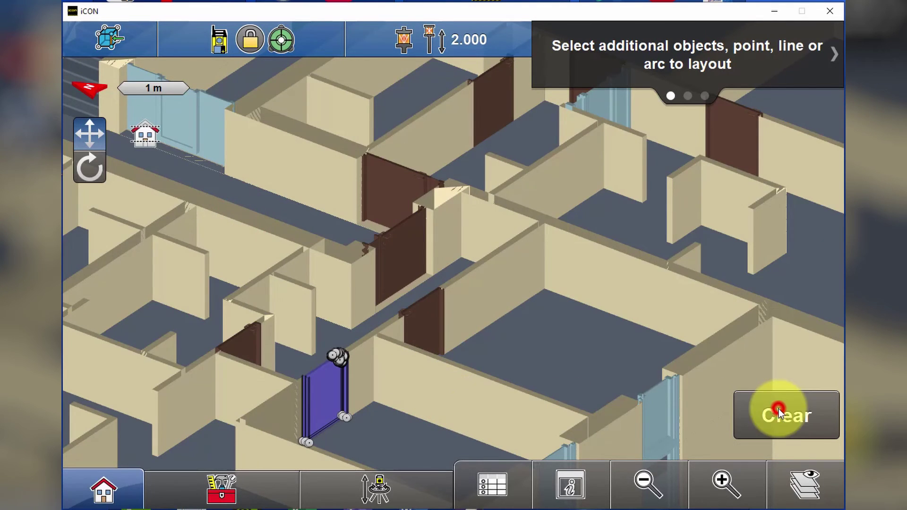
Step: Zoom onto the wall beside the door and list its elements
double_click(495, 280)
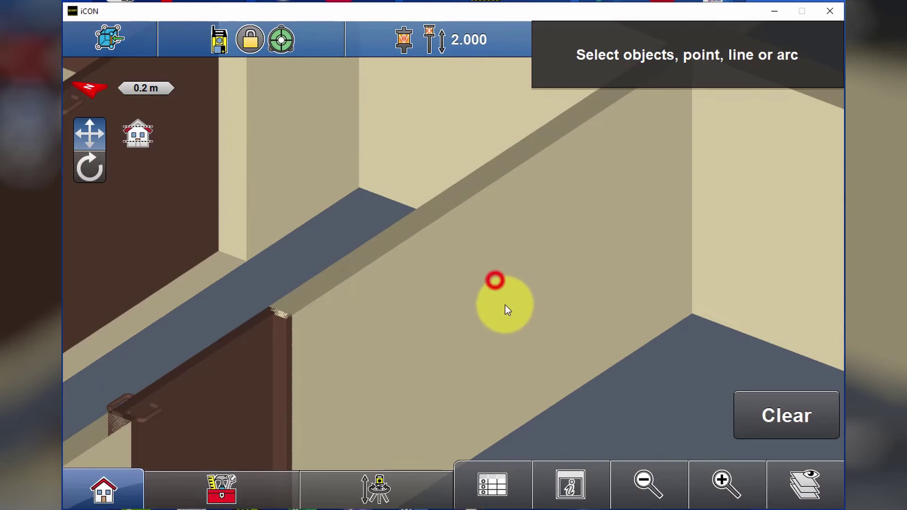
double_click(455, 296)
left_click(480, 319)
Step: Select Wall-1081 and choose its corner point Wall-1081_Point_4 for stakeout
left_click(210, 163)
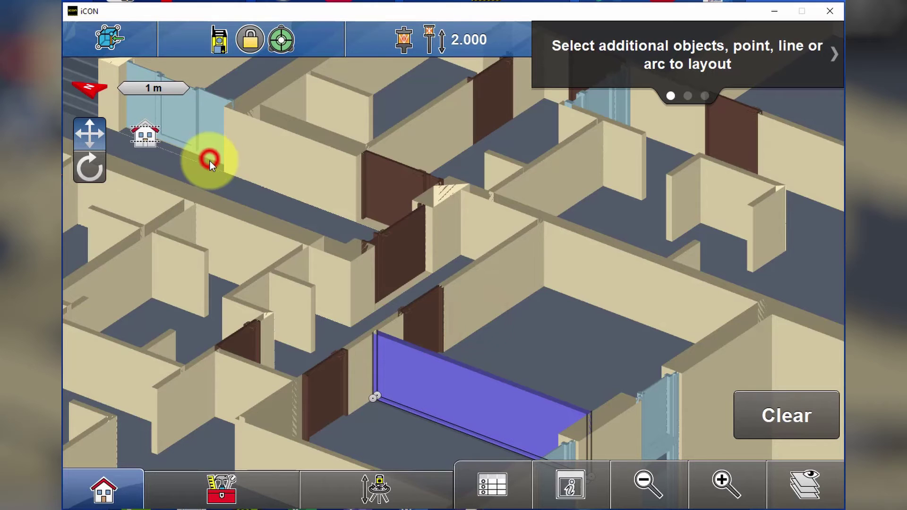
double_click(371, 398)
double_click(378, 399)
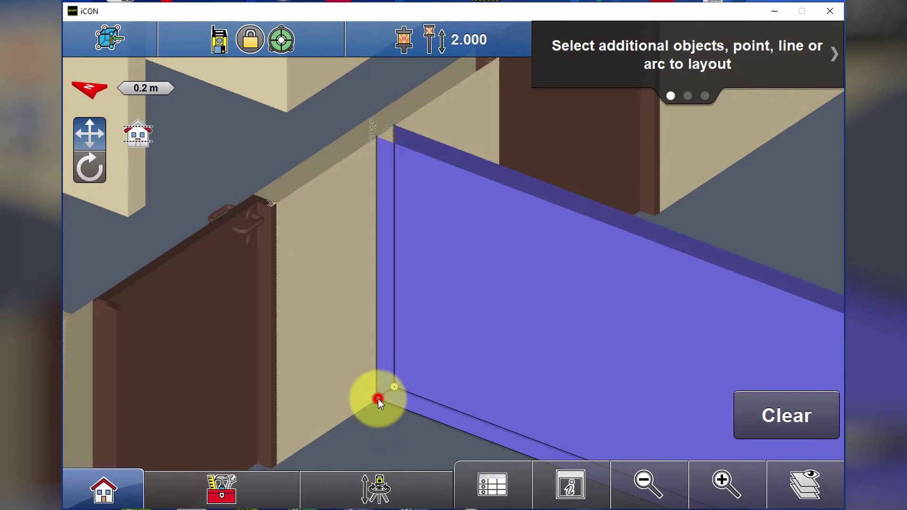
left_click(373, 397)
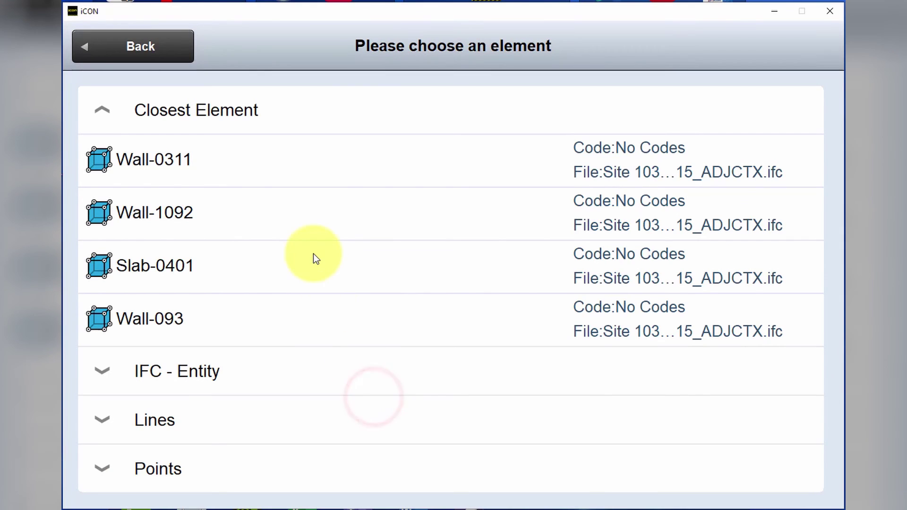
left_click(97, 469)
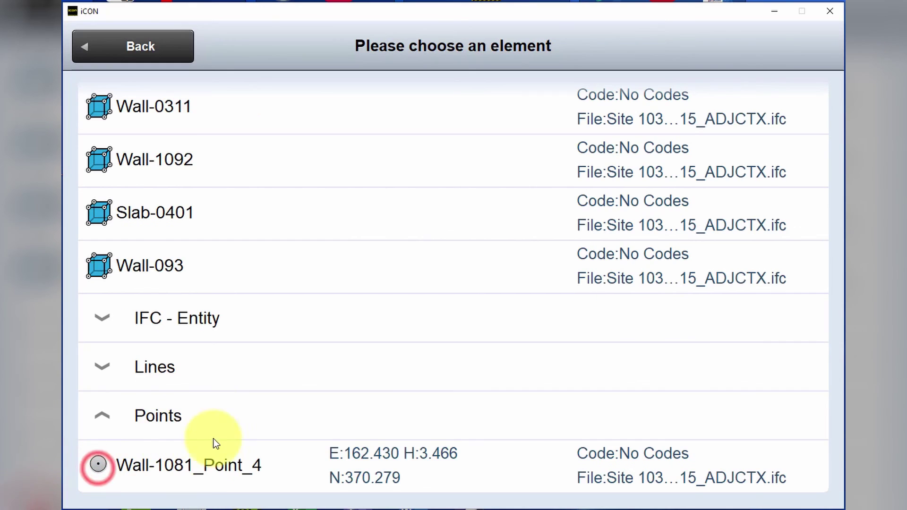
left_click(217, 461)
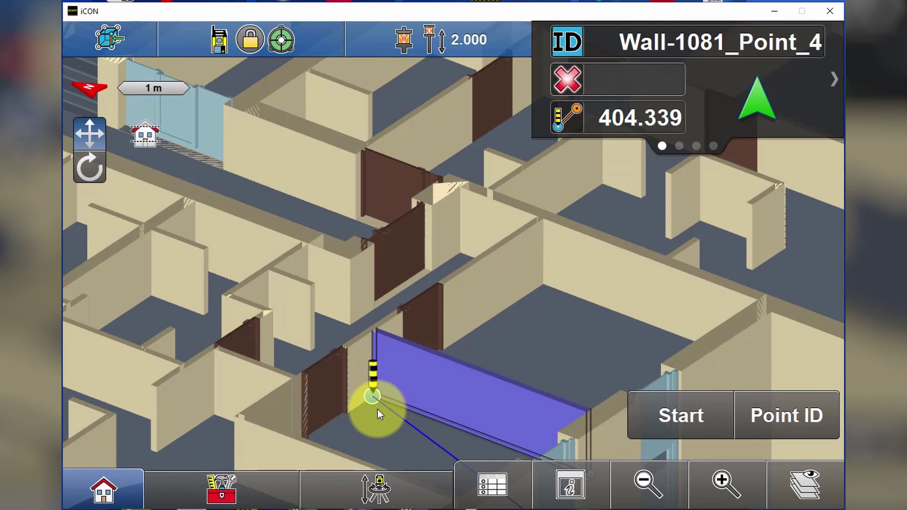
left_click(118, 489)
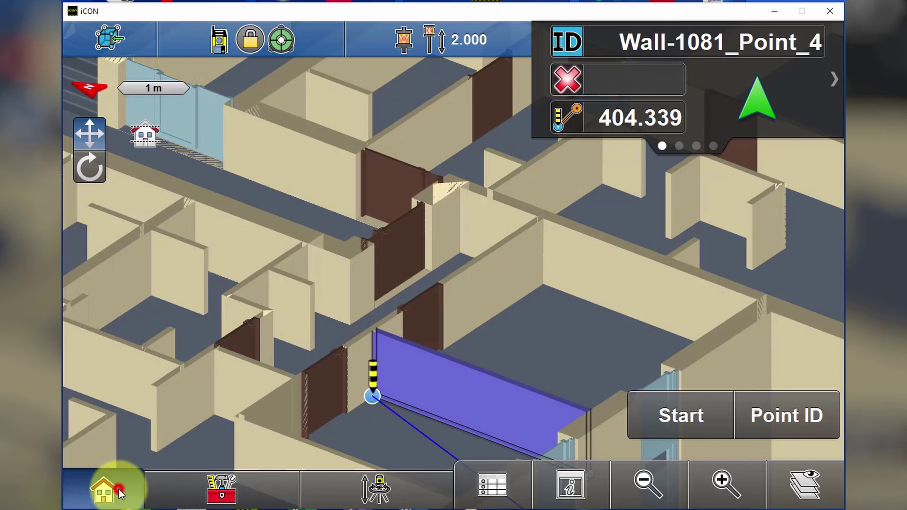